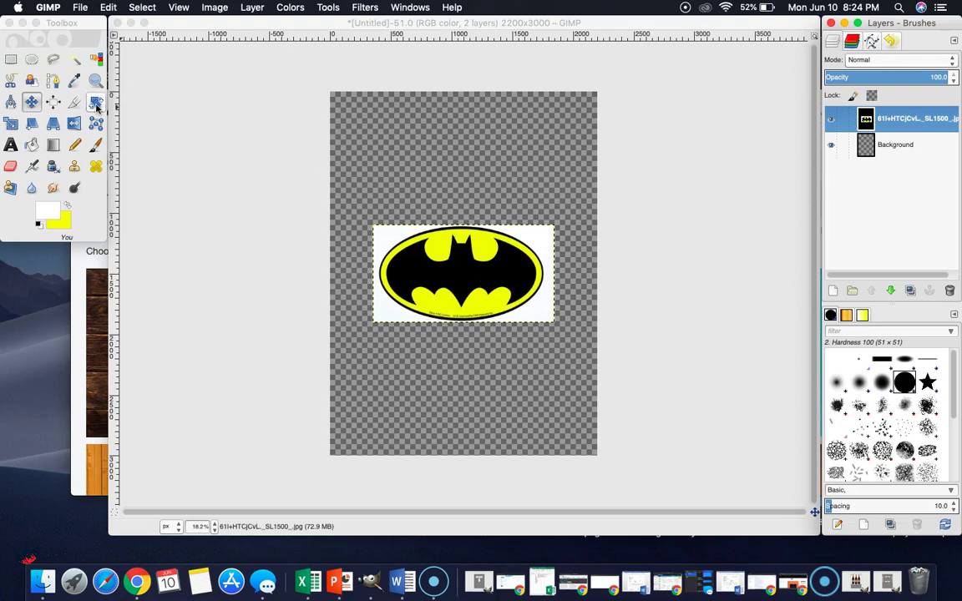
Scale the Batman logo layer up to 2339 × 1257 px so it spans the canvas width
click(10, 124)
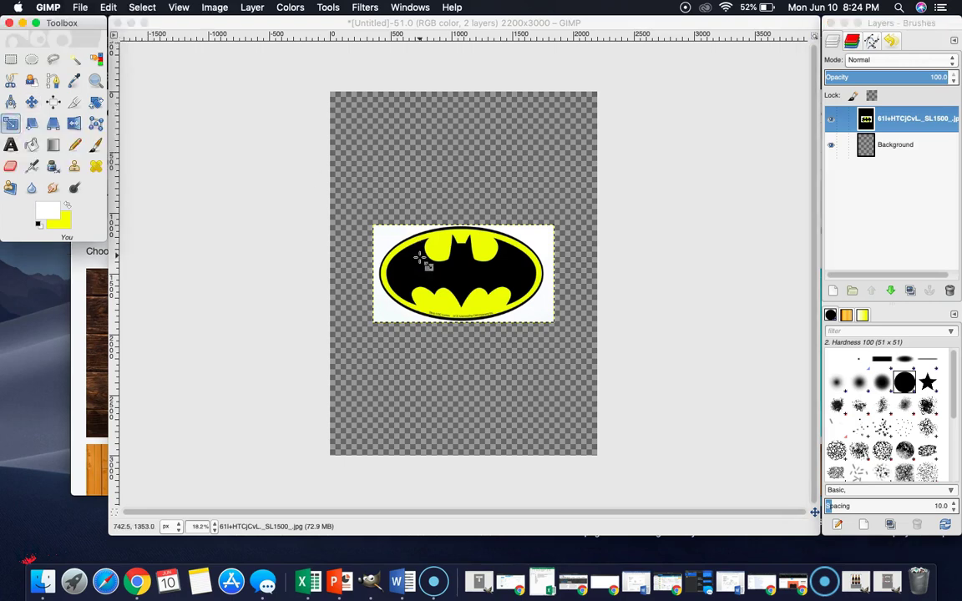
click(375, 227)
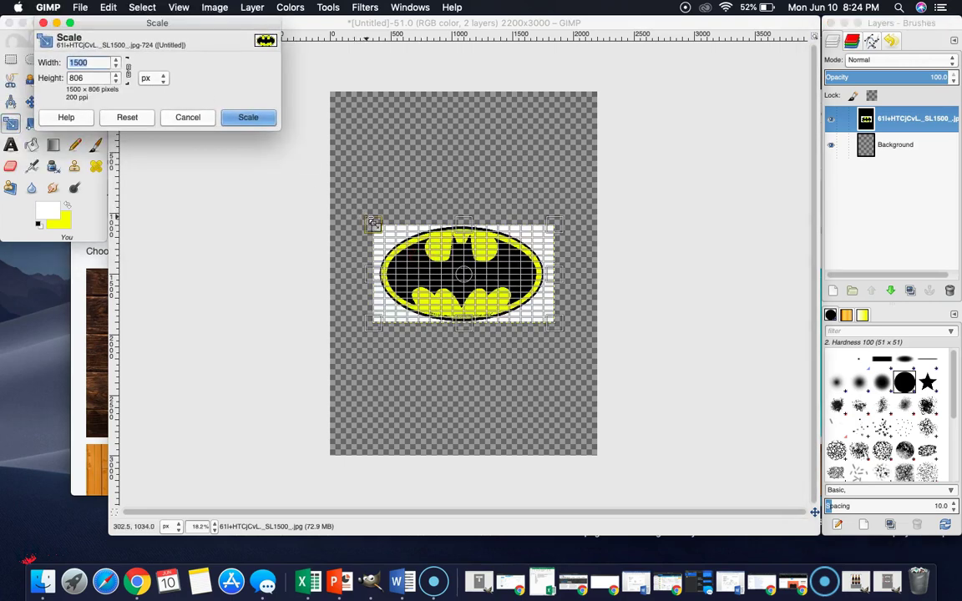
mouse_move(335, 199)
mouse_down()
mouse_move(327, 179)
mouse_move(352, 192)
mouse_up()
drag(558, 194, 623, 167)
click(248, 122)
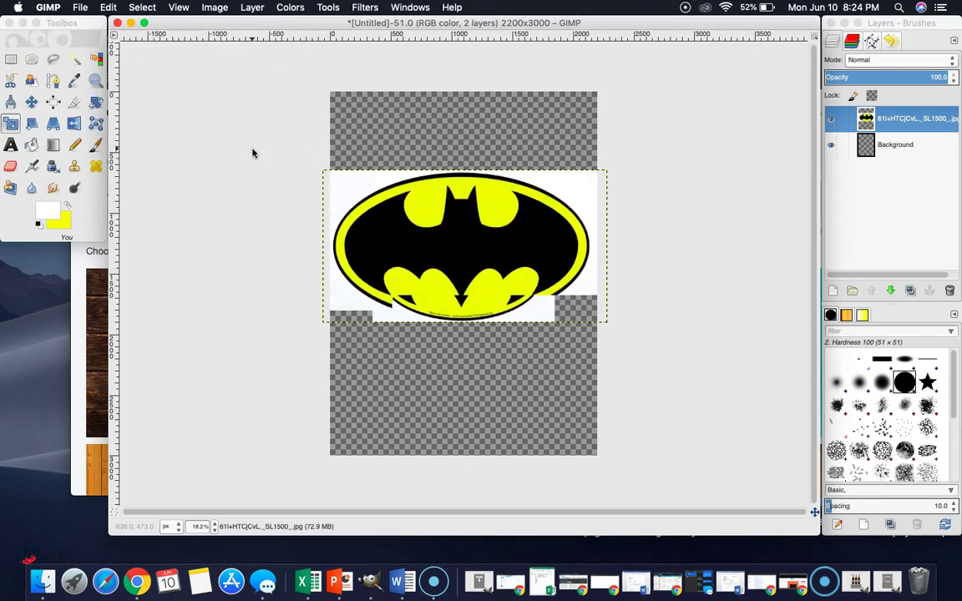
Fuzzy-select the white background around the Batman oval and delete it
click(77, 61)
click(77, 61)
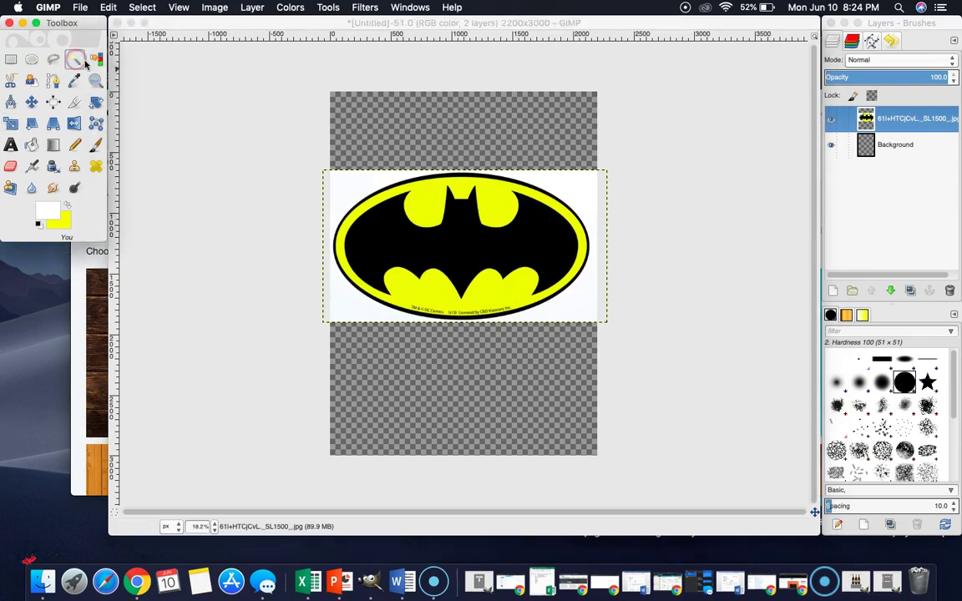
click(345, 186)
click(345, 186)
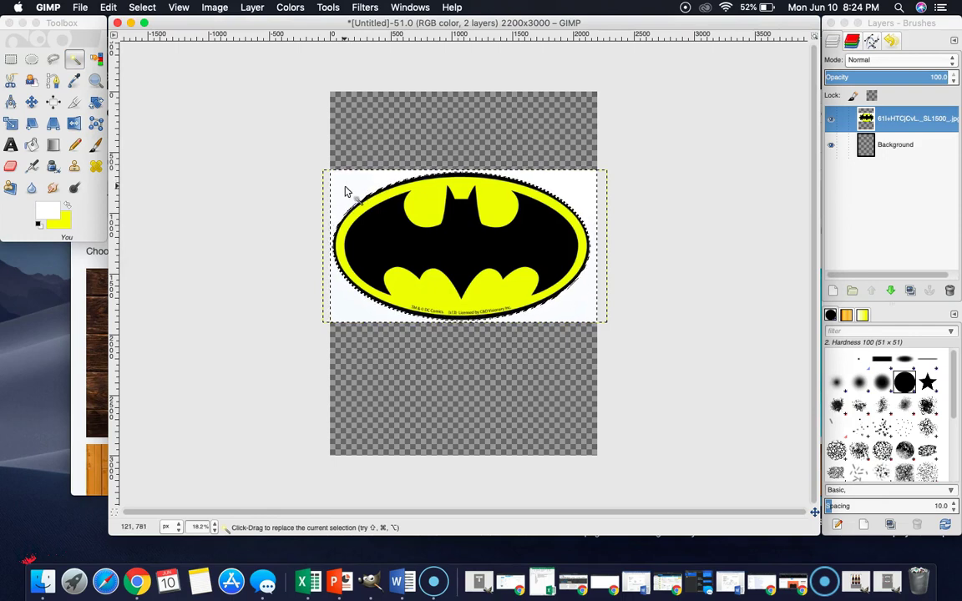
key(Delete)
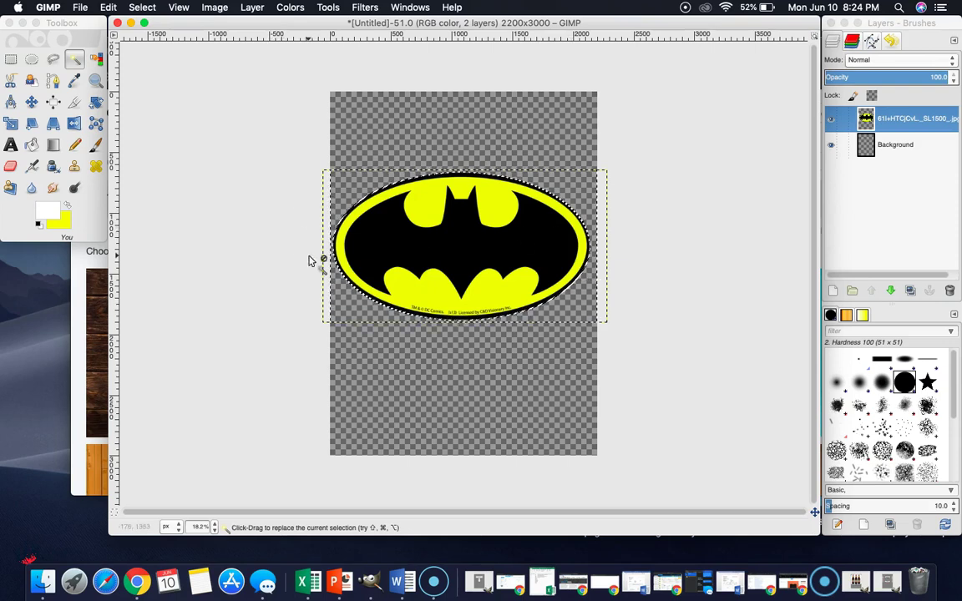
Clear the selection and bring up the Chrome window with the wood texture results
click(142, 6)
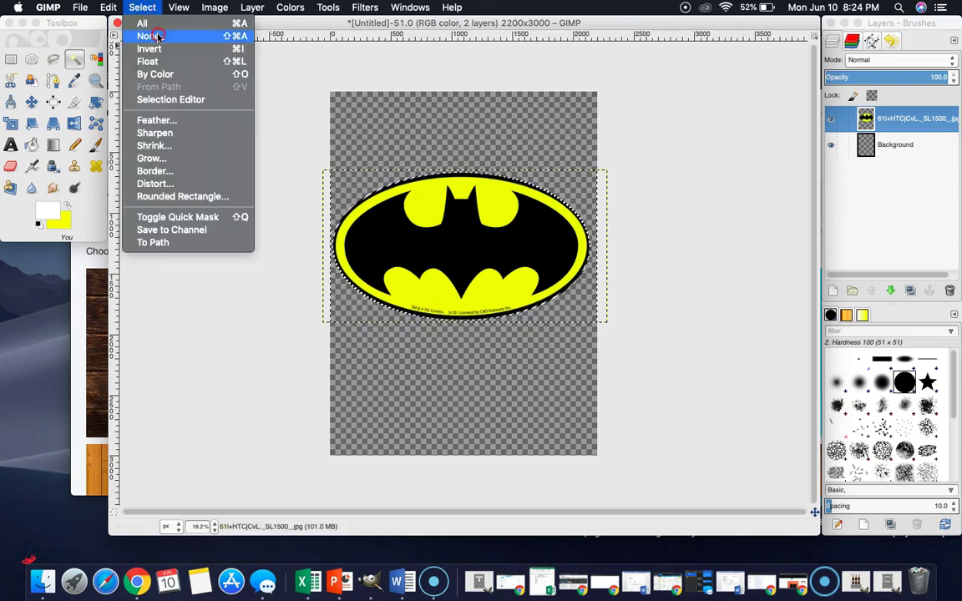
click(157, 36)
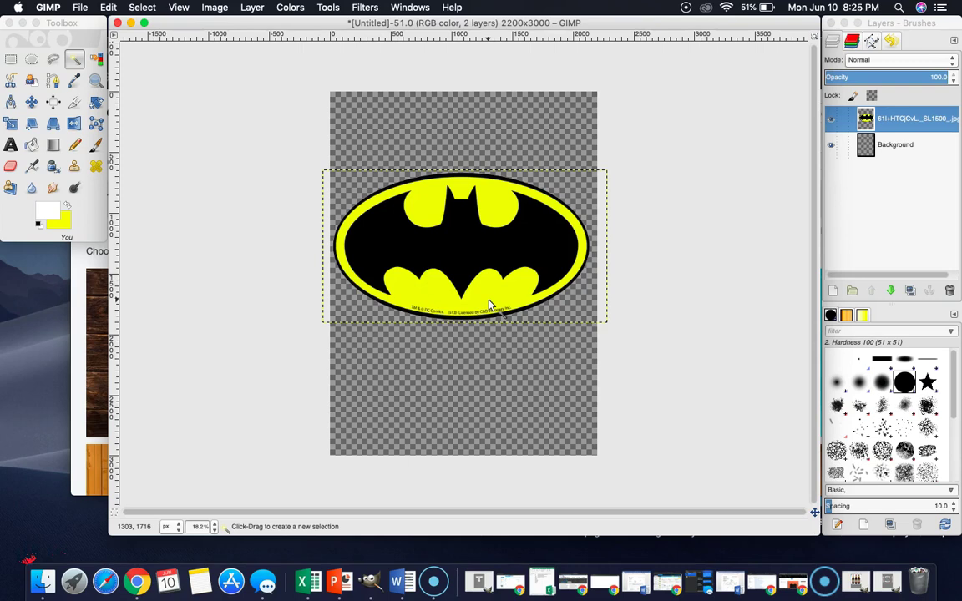
key(ctrl+Up)
Open the first dark wood boards photo from the Pixabay wood texture results
click(561, 183)
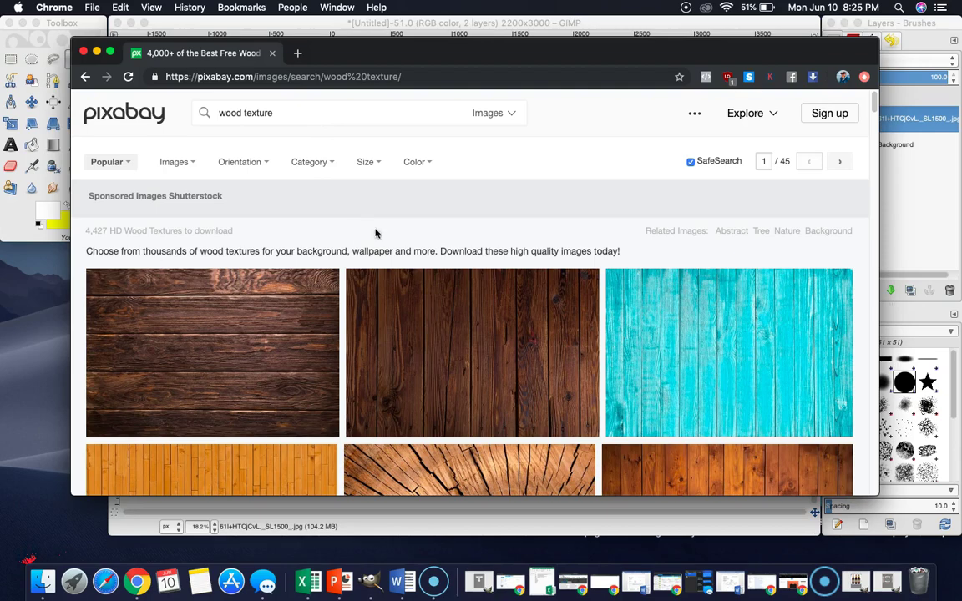
scroll(381, 237, down, 15)
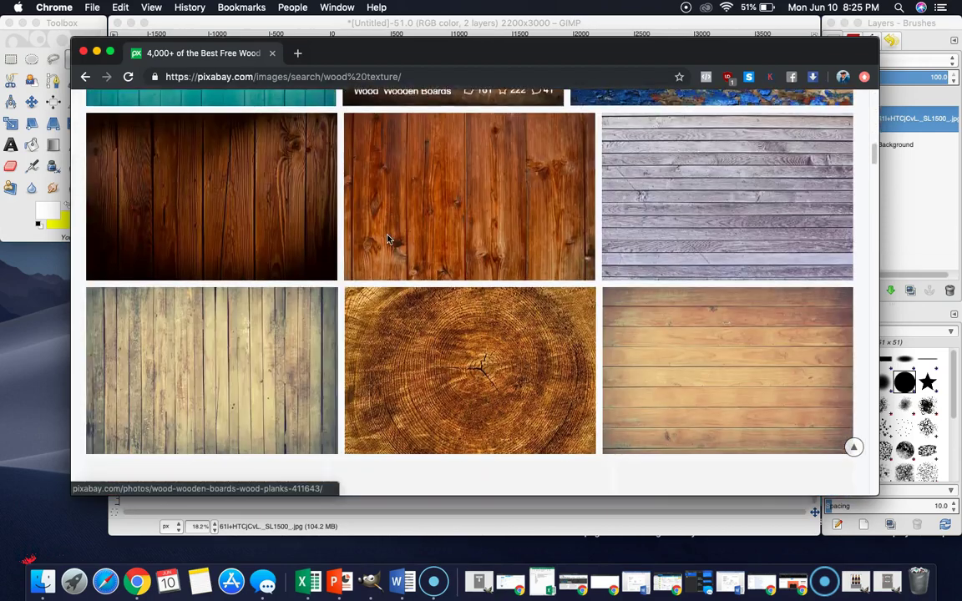
scroll(387, 240, up, 15)
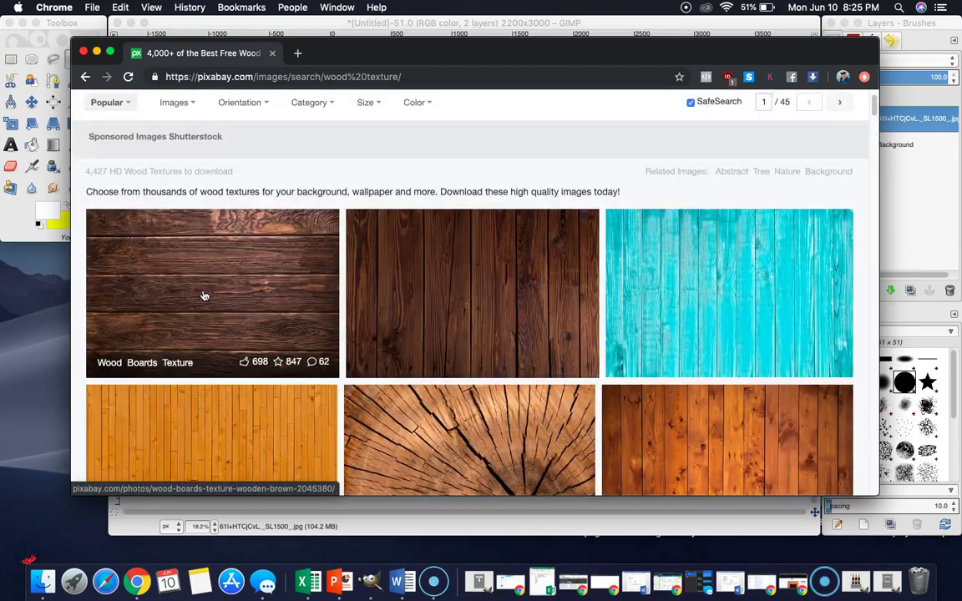
click(204, 295)
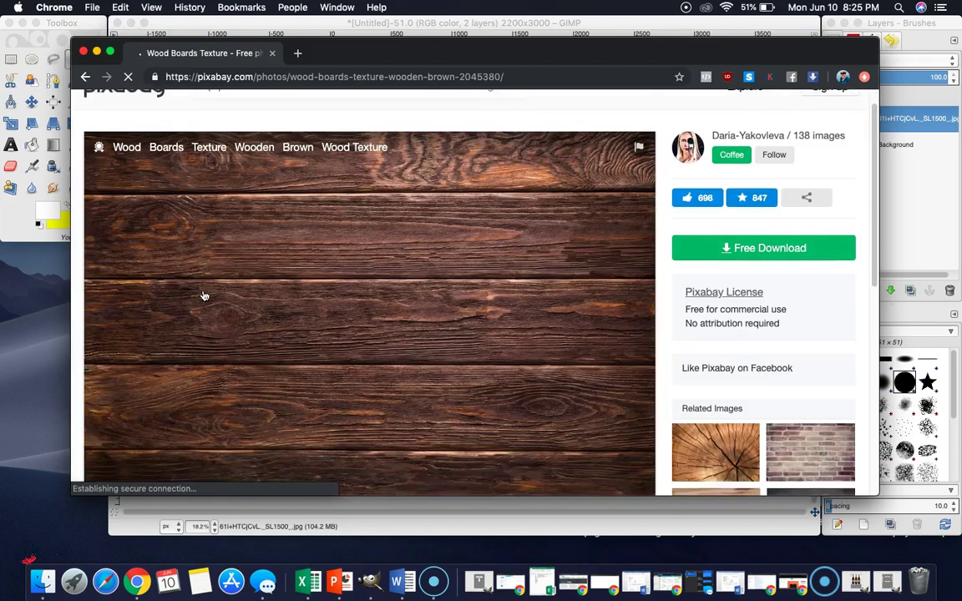
Check the photo's Free Download size options, then close them
scroll(204, 296, down, 5)
click(723, 113)
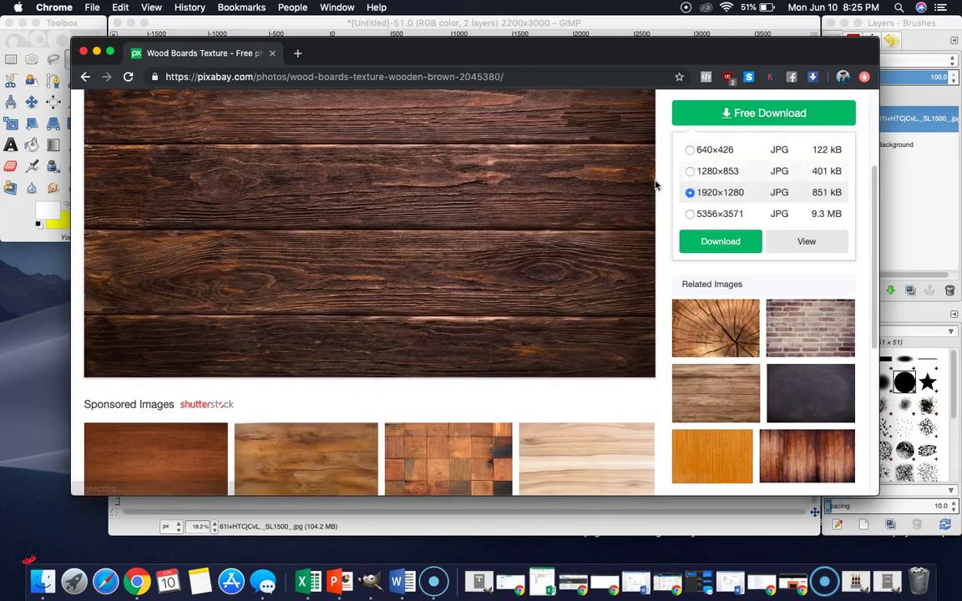
scroll(631, 196, up, 3)
click(660, 247)
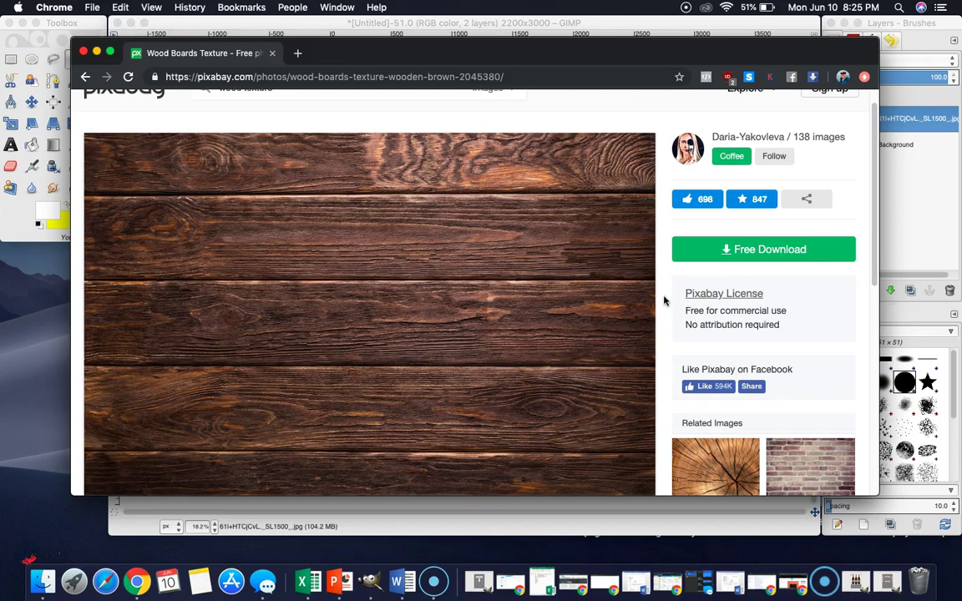
scroll(665, 301, up, 1)
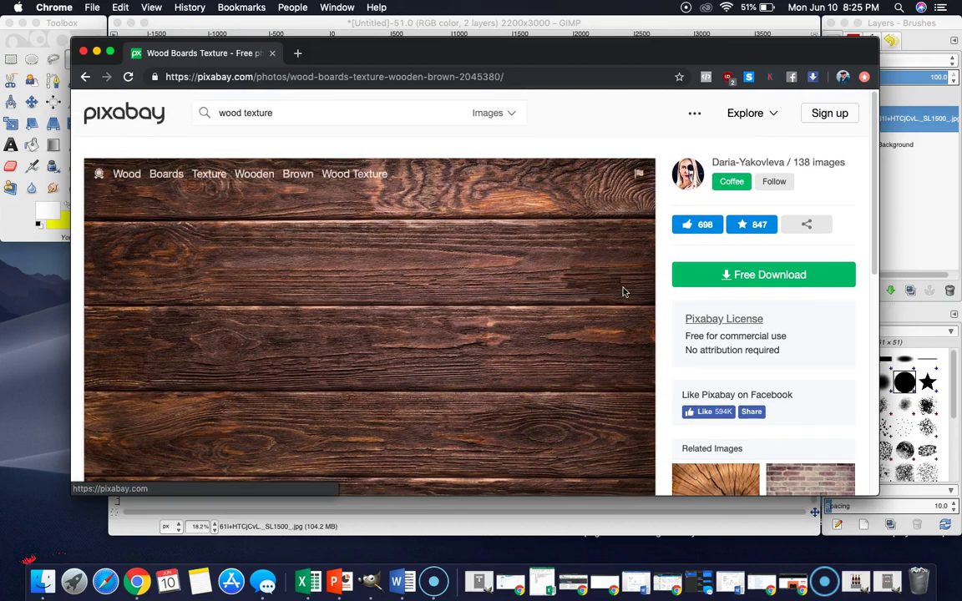
Download the wood photo as the 1920×1280 JPG, passing the captcha, and drag it into GIMP
click(736, 273)
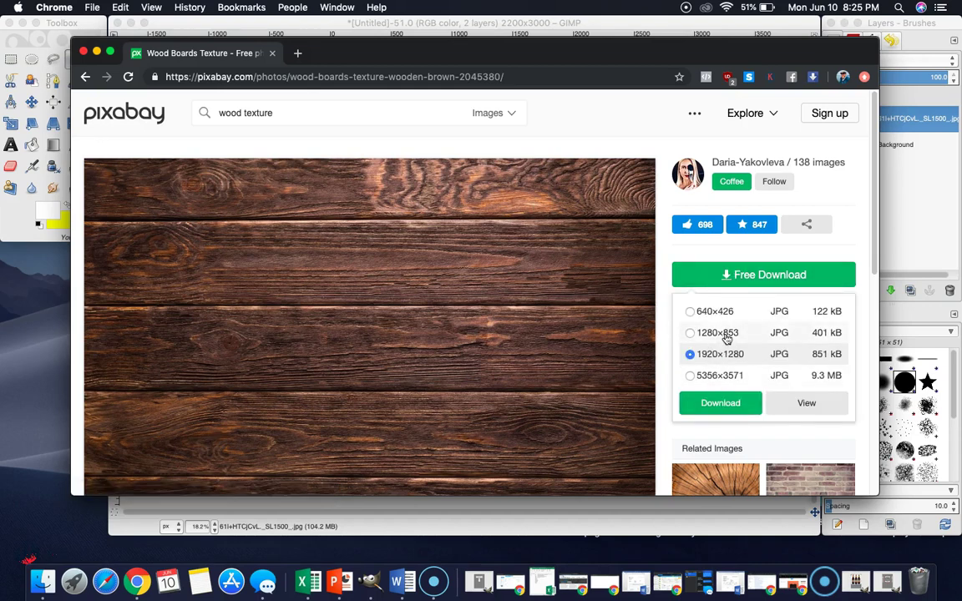
click(720, 401)
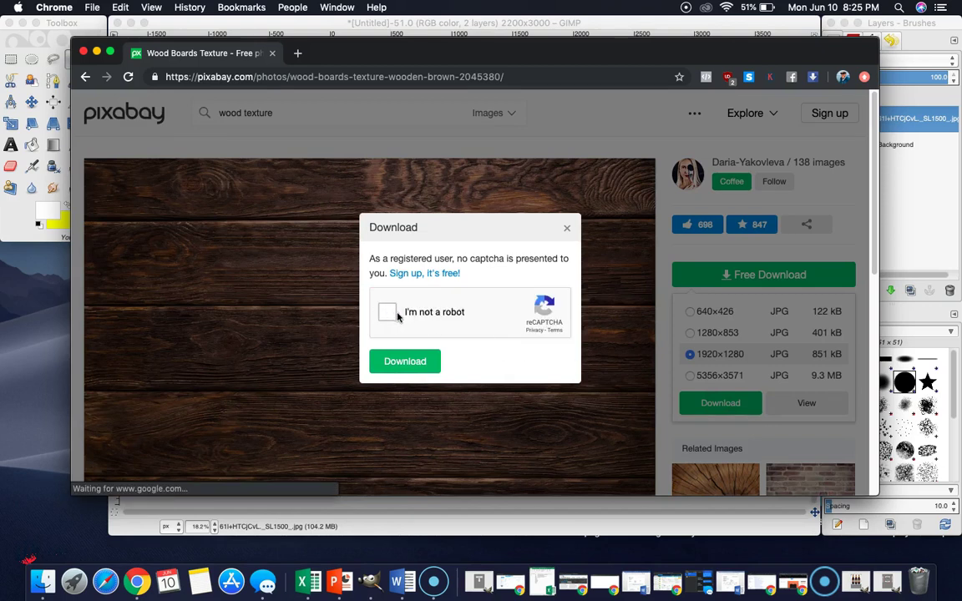
click(387, 313)
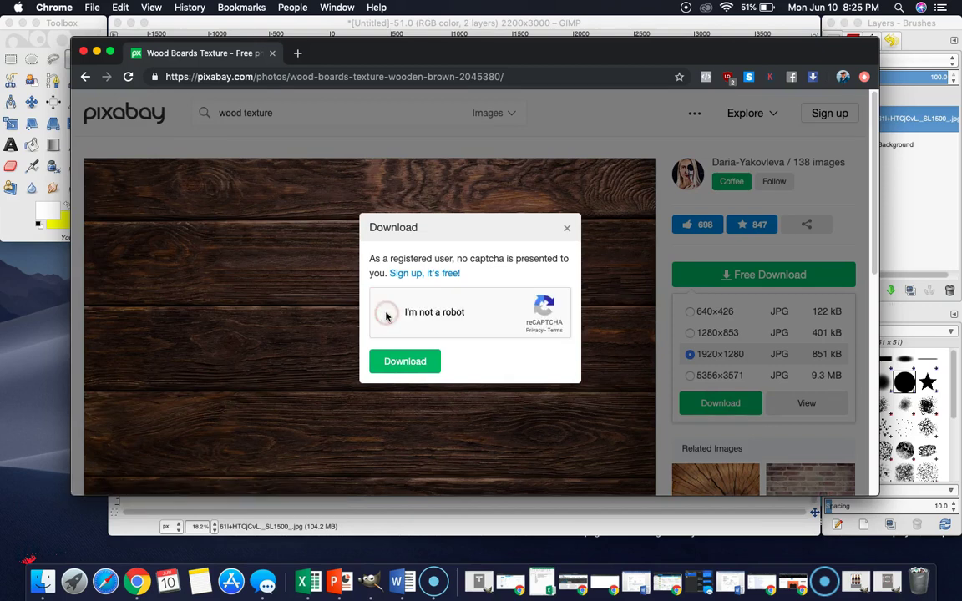
click(427, 361)
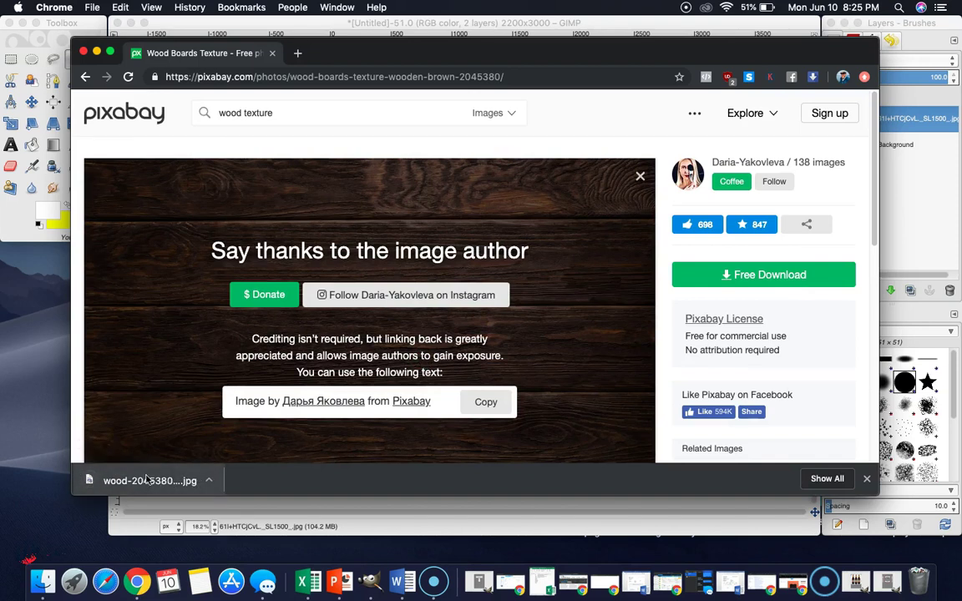
drag(146, 480, 426, 364)
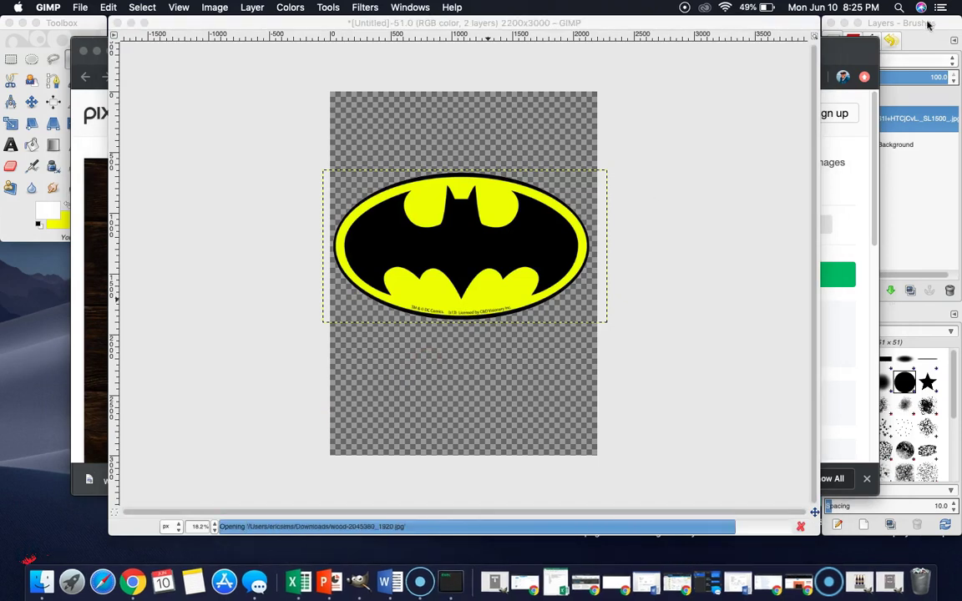
Scale the wood texture layer to 2151 × 1434 px and centre it over the logo
click(80, 23)
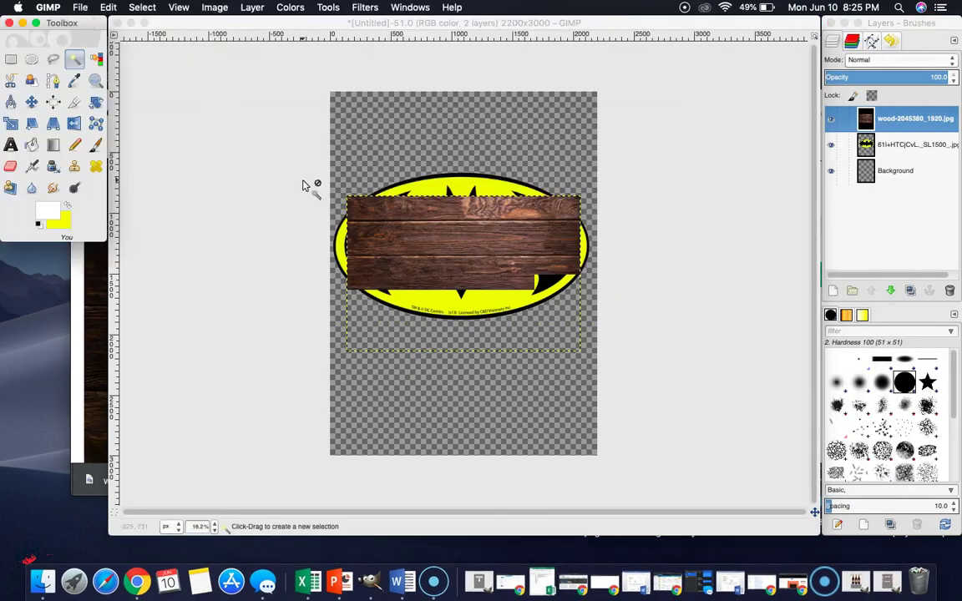
click(11, 123)
click(424, 242)
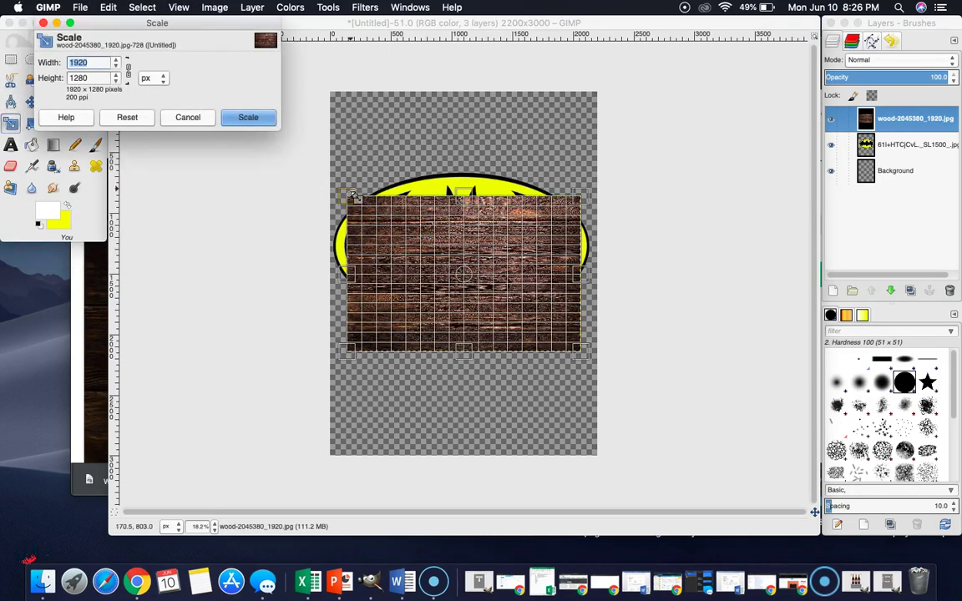
drag(315, 175, 332, 174)
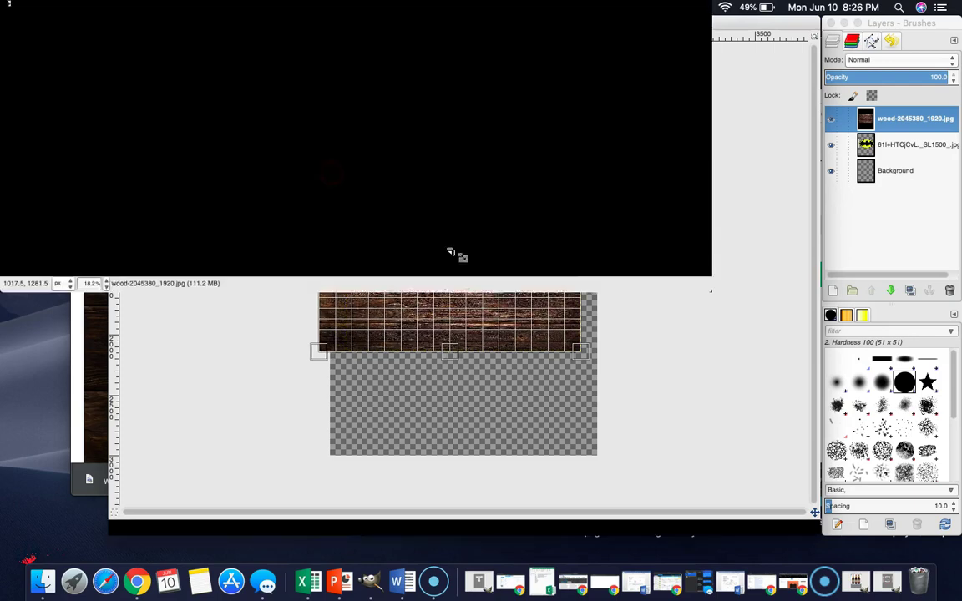
mouse_move(451, 263)
mouse_down()
mouse_move(472, 247)
mouse_move(462, 251)
mouse_up()
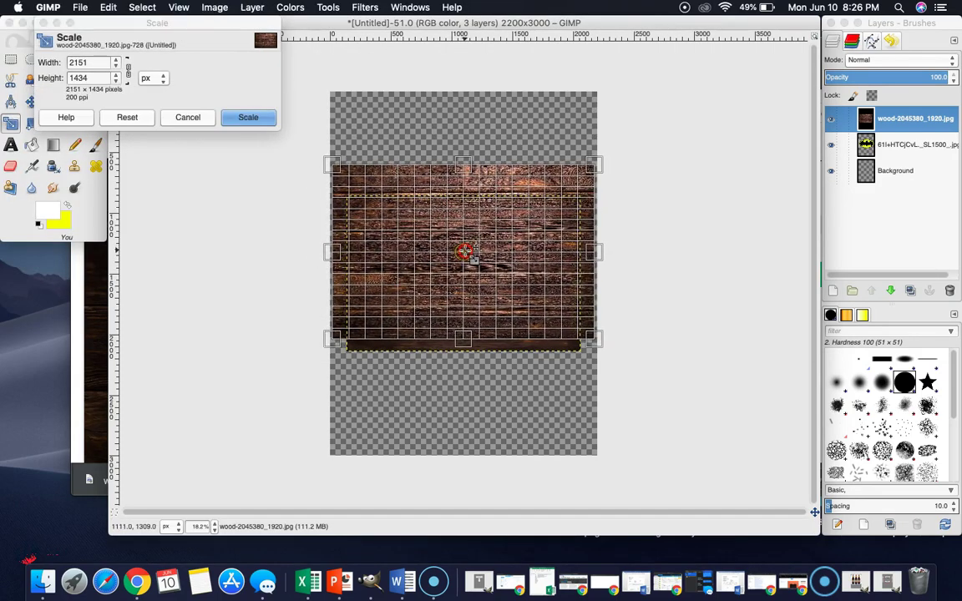
click(246, 123)
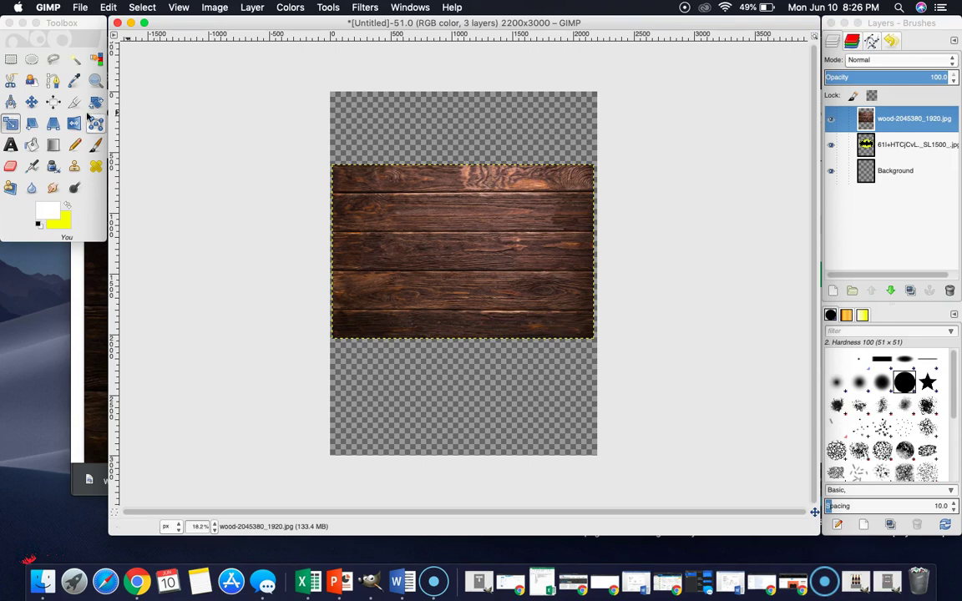
Apply a Threshold of 20–204 to the wood layer for a stark black-and-white grain
click(893, 118)
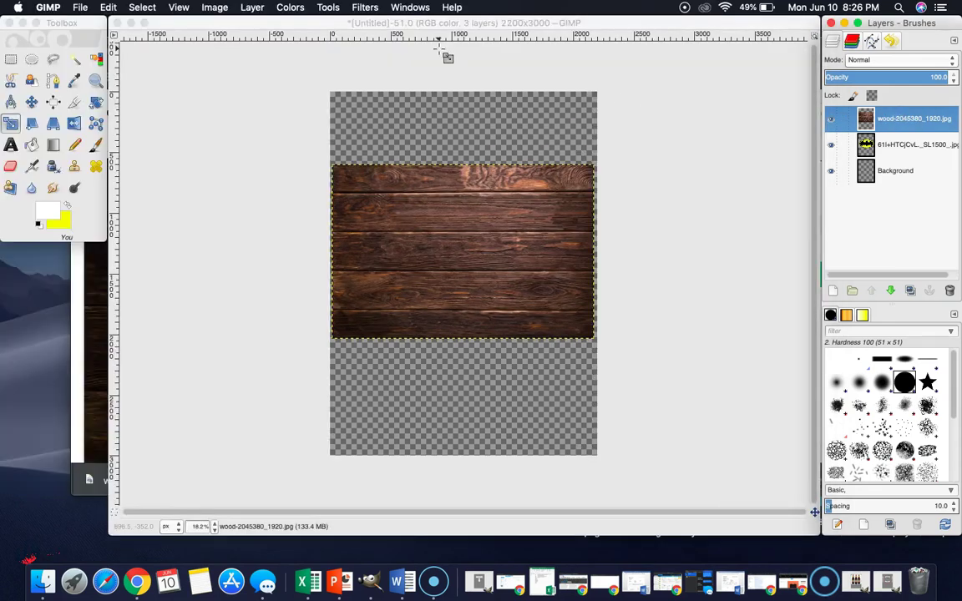
click(295, 10)
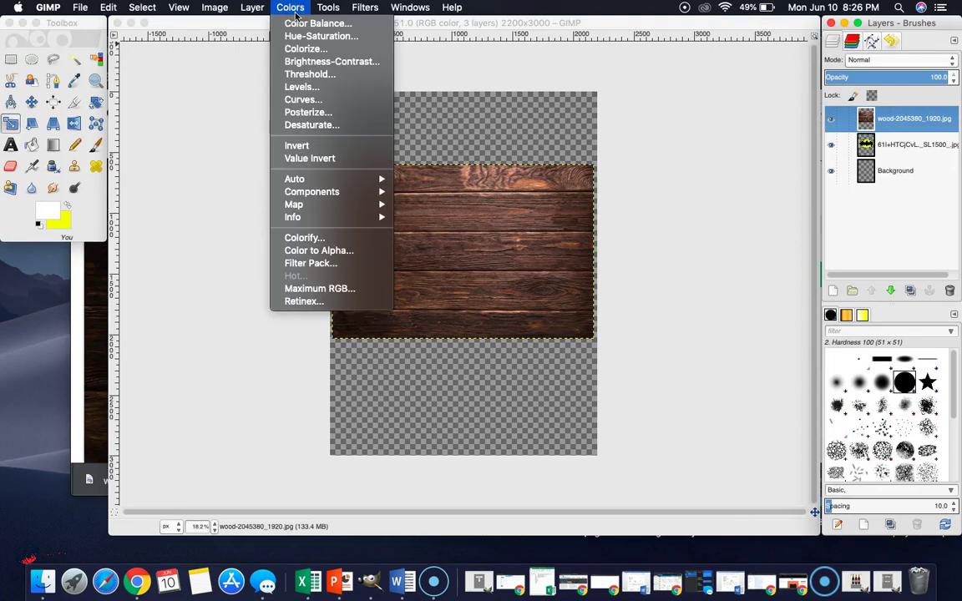
click(325, 76)
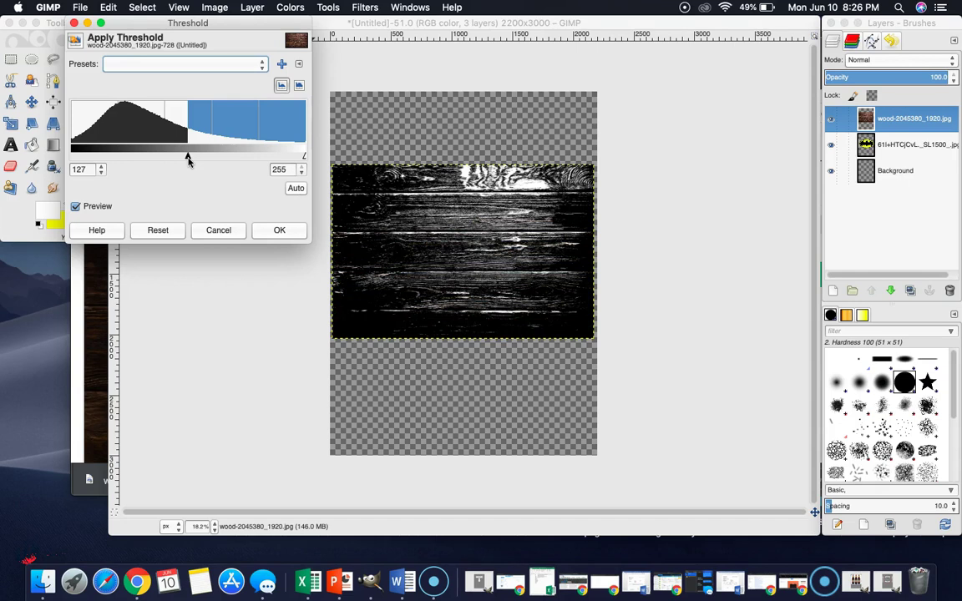
drag(188, 159, 88, 155)
drag(303, 156, 258, 159)
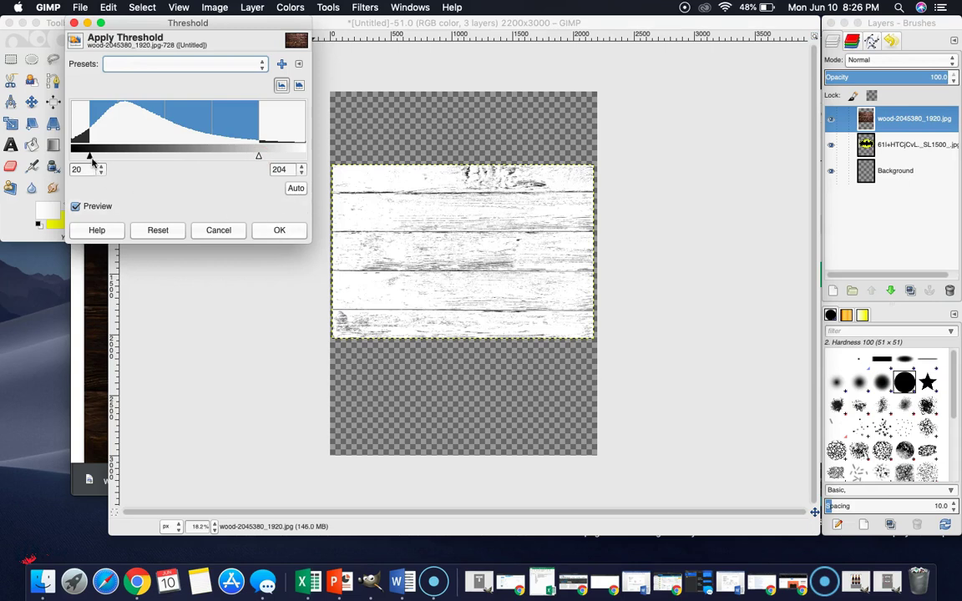
mouse_move(90, 156)
mouse_down()
mouse_move(81, 157)
mouse_move(89, 157)
mouse_up()
click(266, 230)
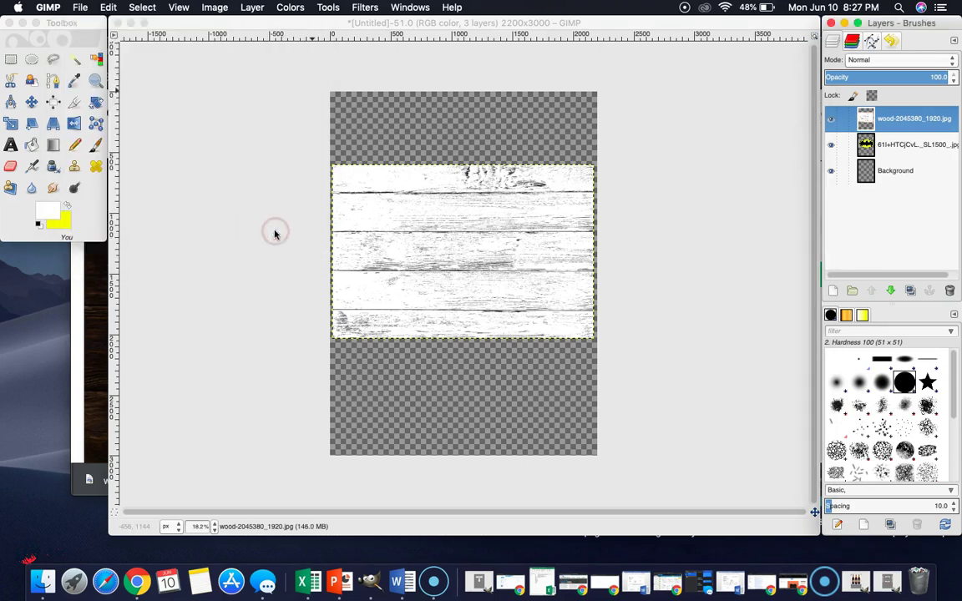
Fuzzy-select the white areas of the thresholded wood, including the bottom strip, and remove them
click(74, 58)
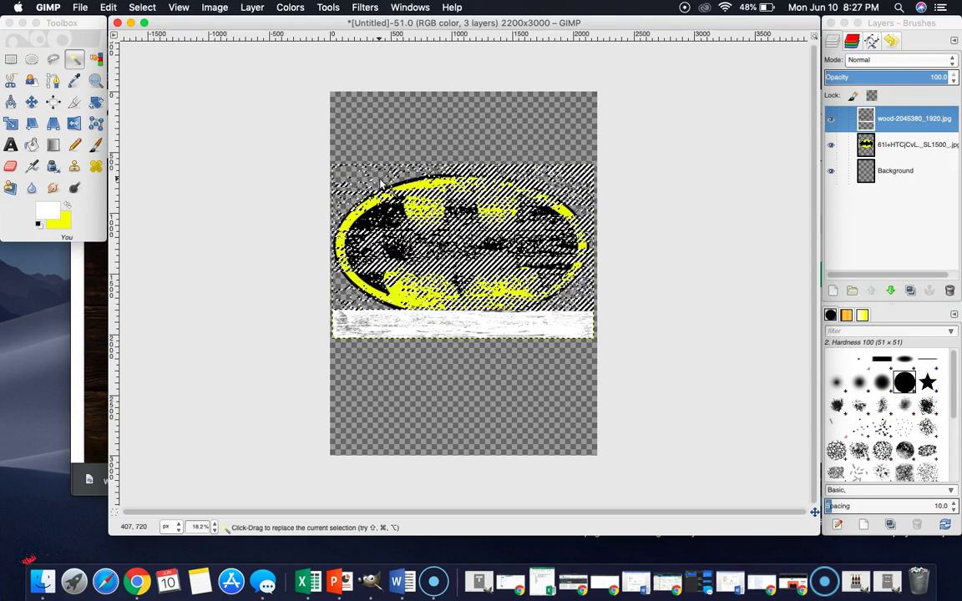
click(392, 329)
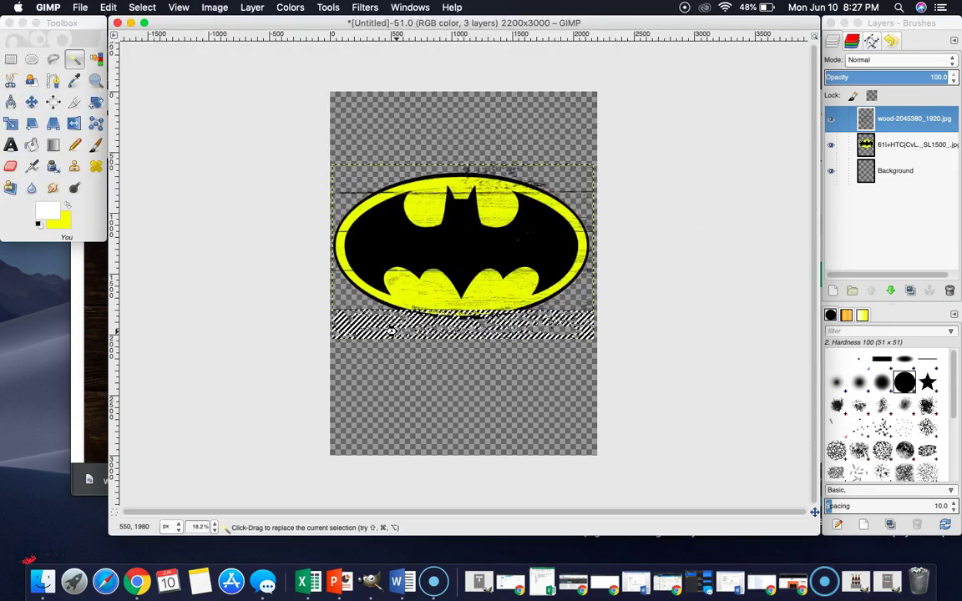
click(317, 301)
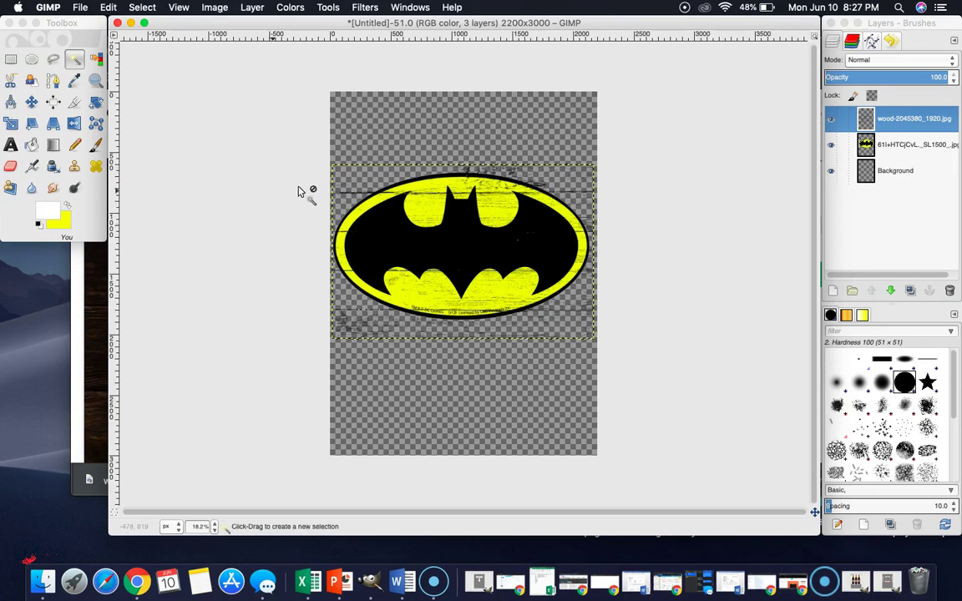
Select the wood's empty areas and bottom strip, invert to the grain lines, then activate the logo layer
click(346, 191)
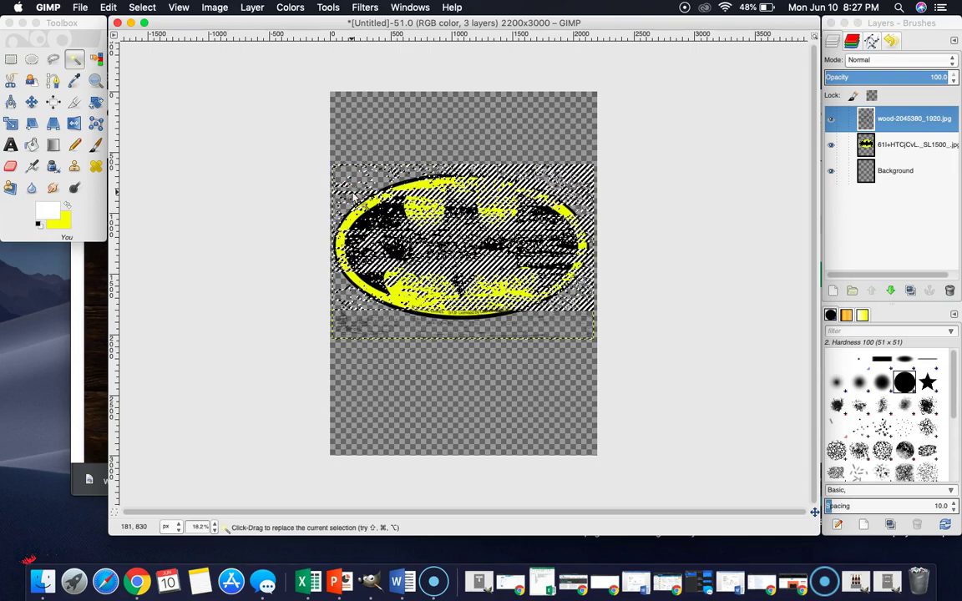
shift+click(338, 323)
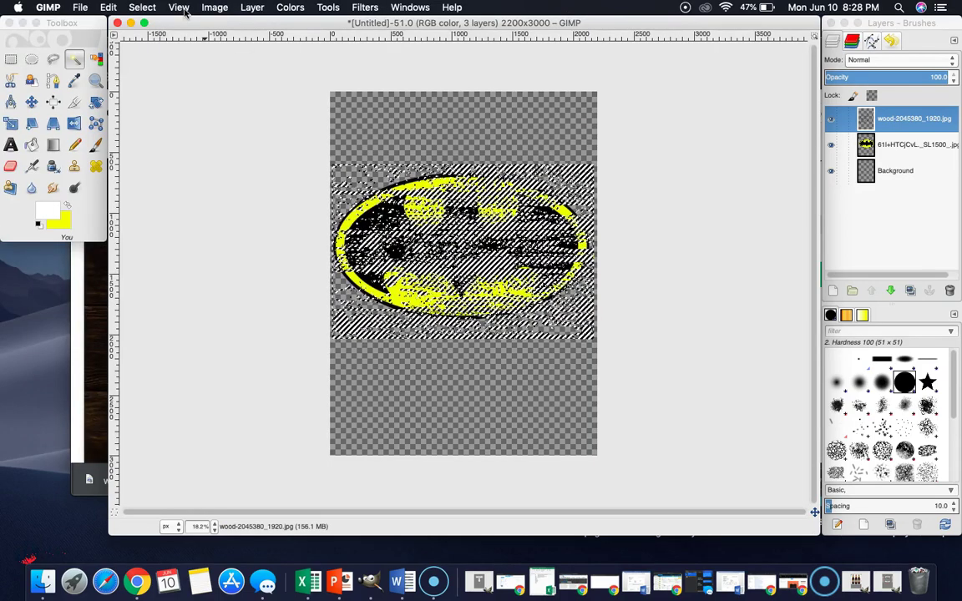
click(139, 10)
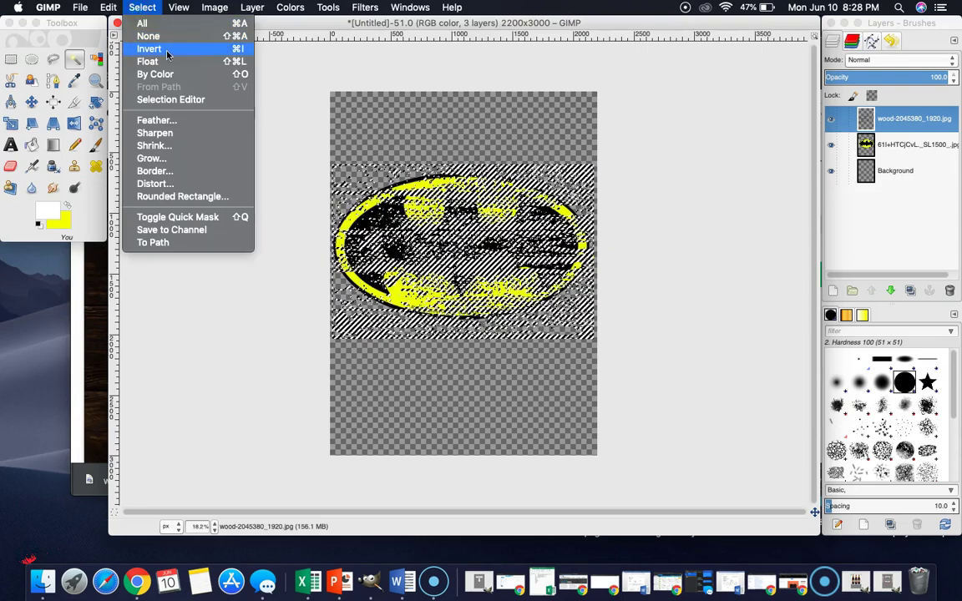
click(167, 53)
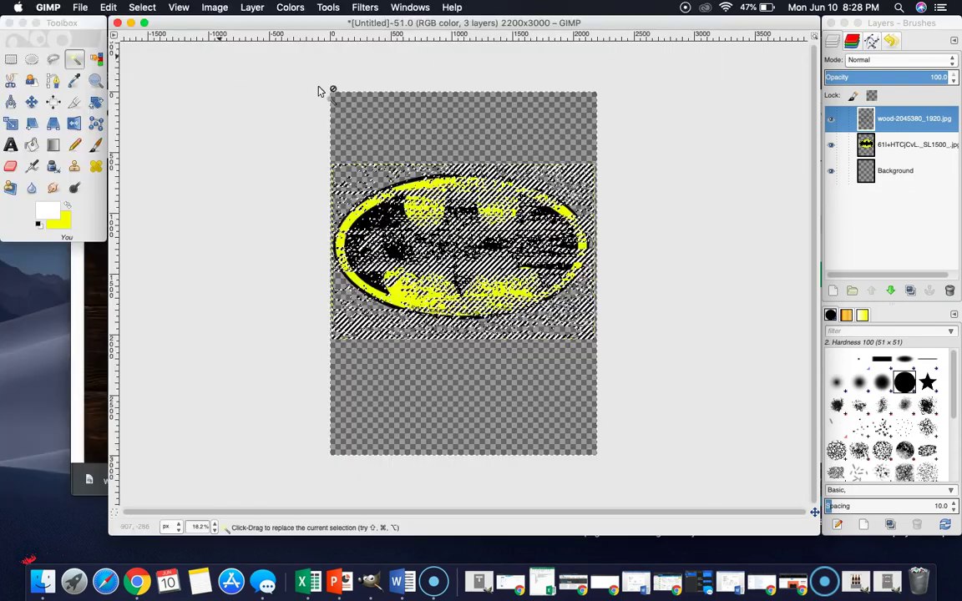
click(887, 146)
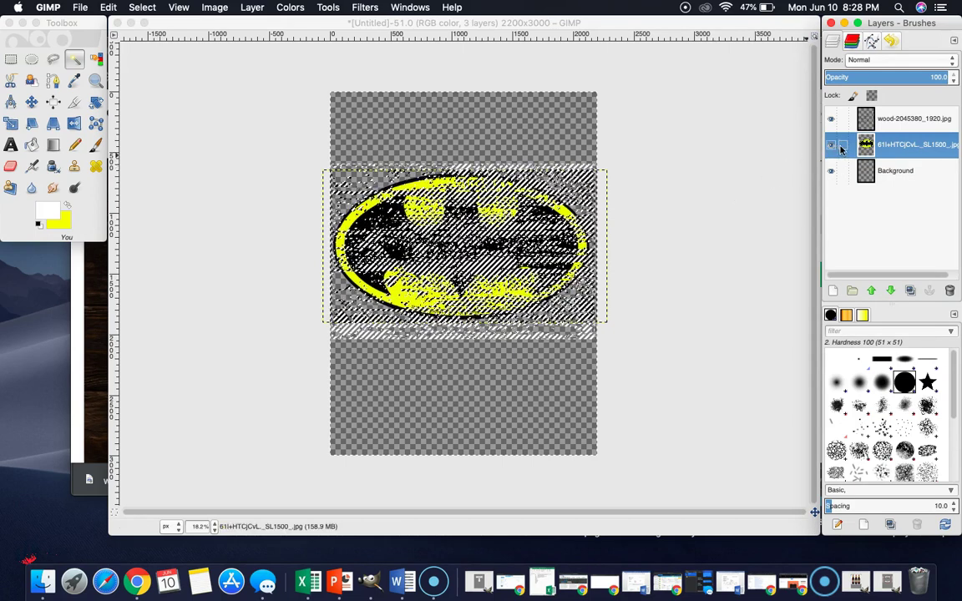
Deselect everything and hide the wood texture layer
click(142, 7)
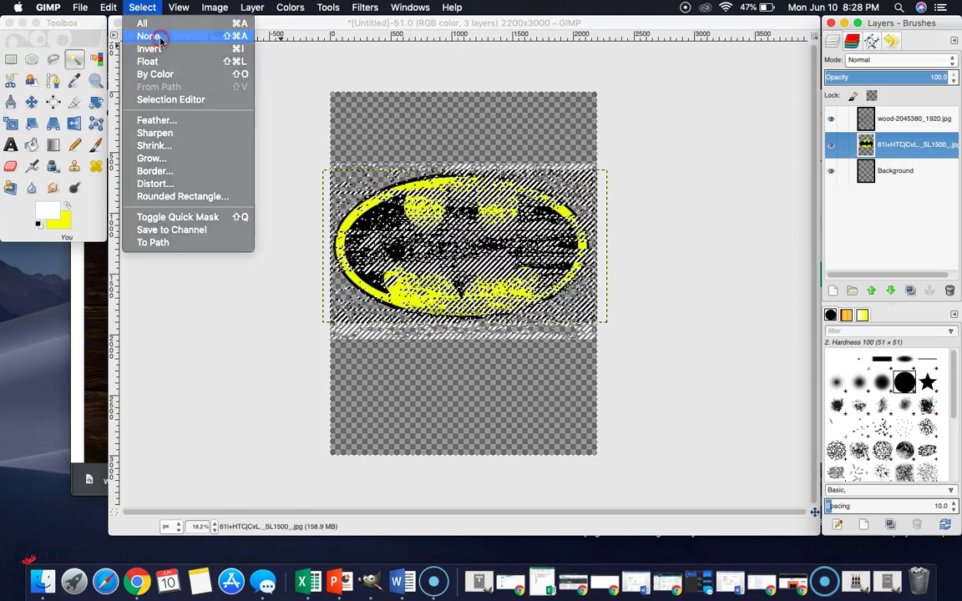
click(167, 37)
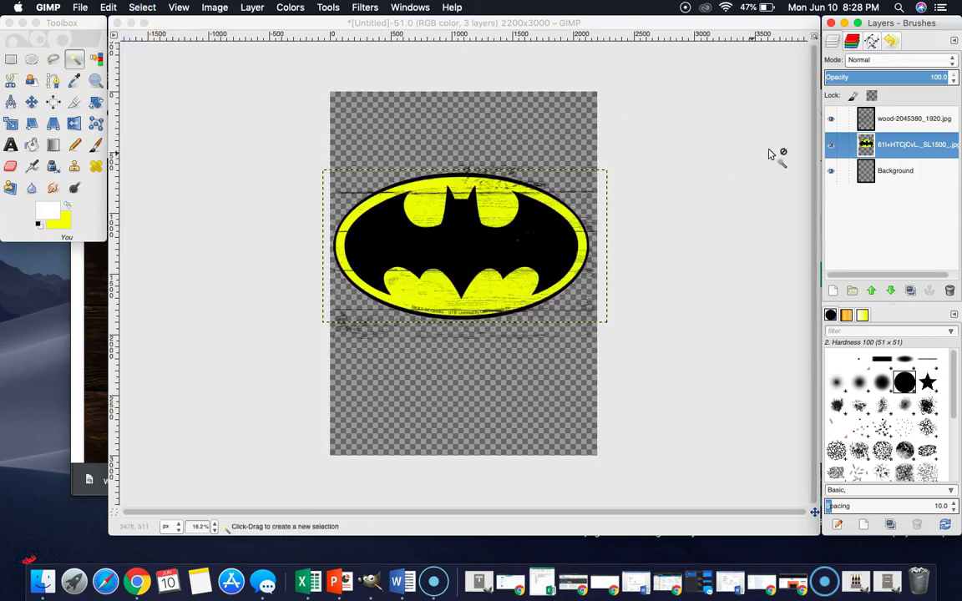
click(832, 119)
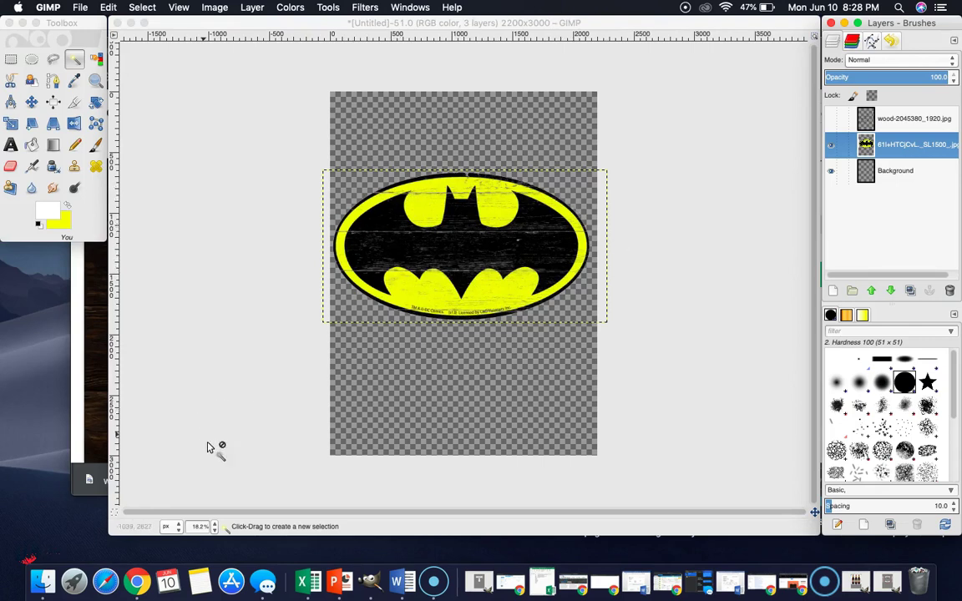
Zoom to 50% and scroll around the distressed Batman logo
click(214, 527)
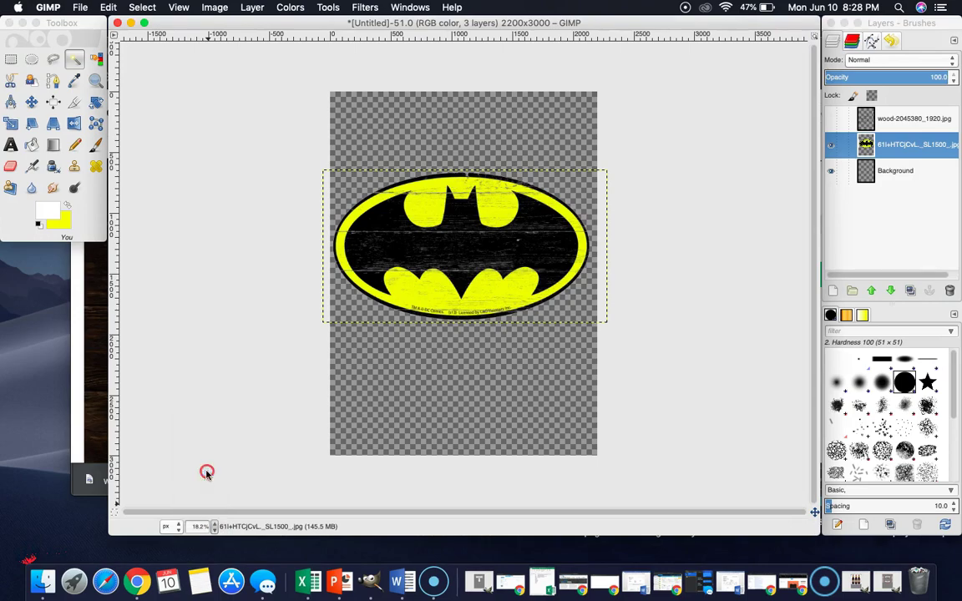
click(205, 467)
scroll(388, 386, up, 5)
scroll(389, 381, down, 8)
scroll(390, 382, up, 6)
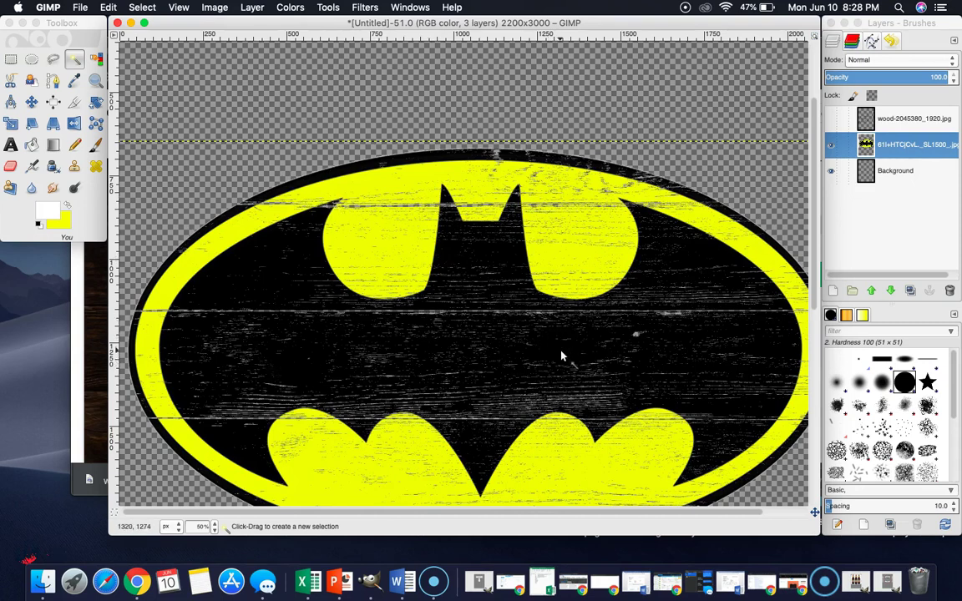
scroll(561, 357, down, 5)
scroll(562, 356, up, 5)
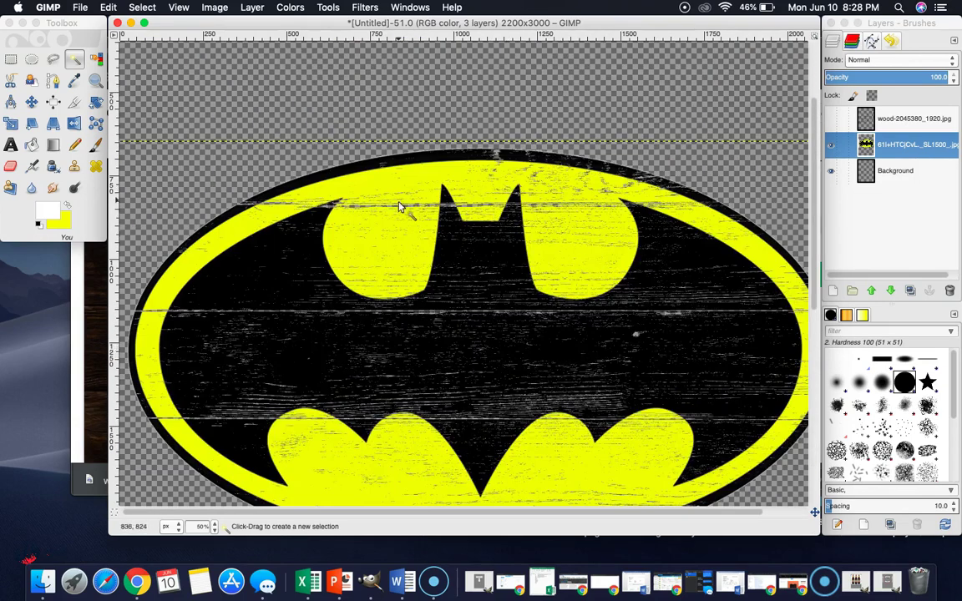